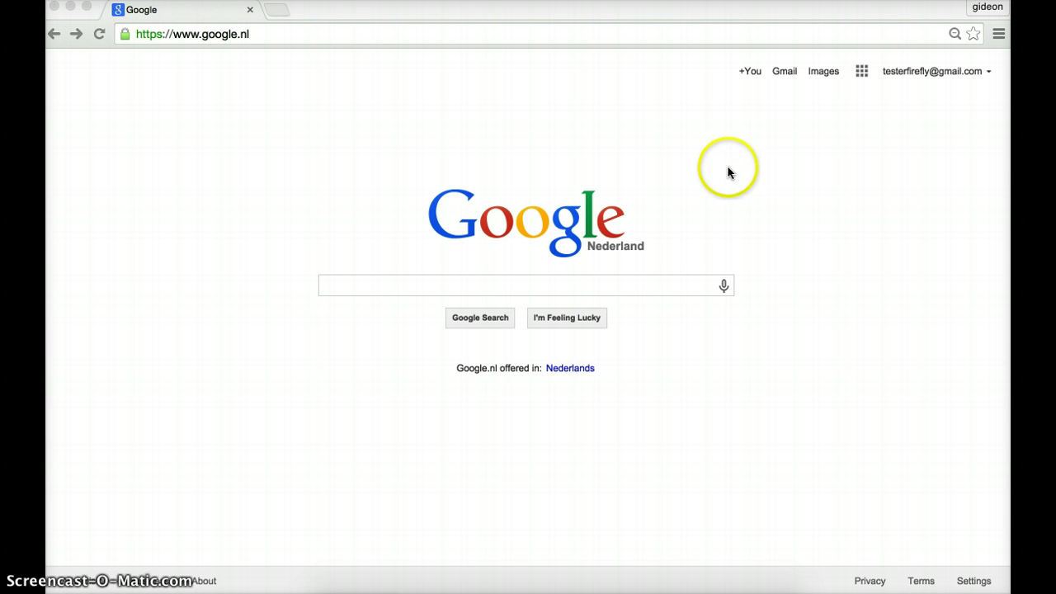
- Search Google for 'onedrive' so the Microsoft OneDrive site appears in the results
left_click(580, 289)
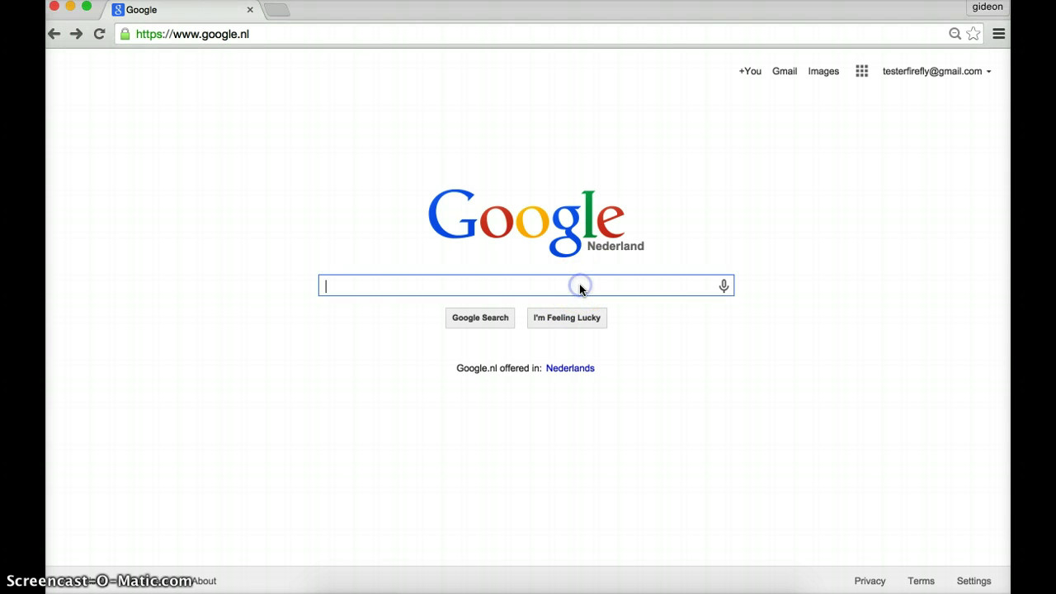
type("one")
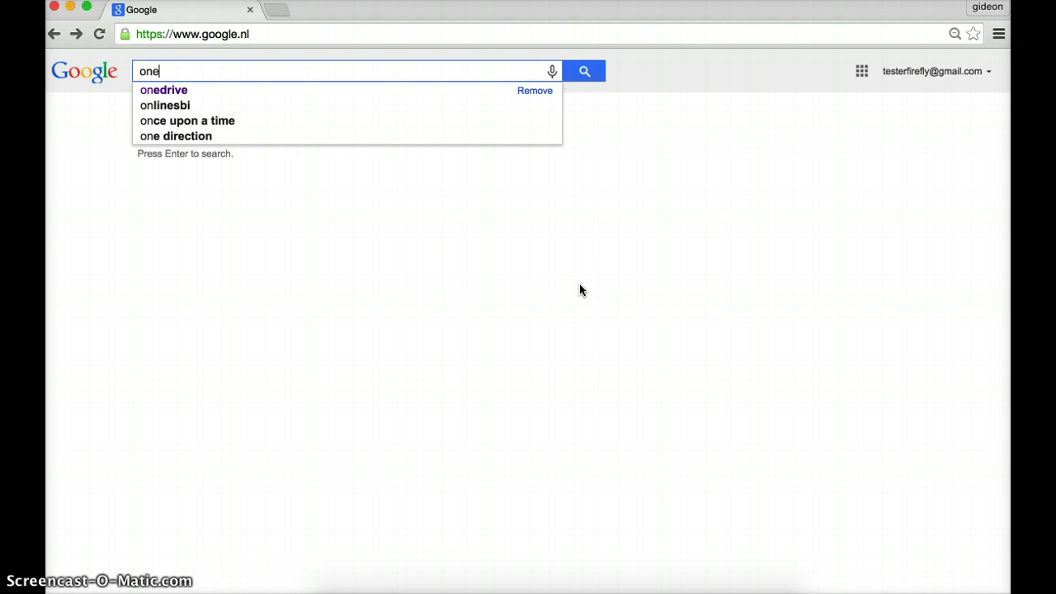
type("drive")
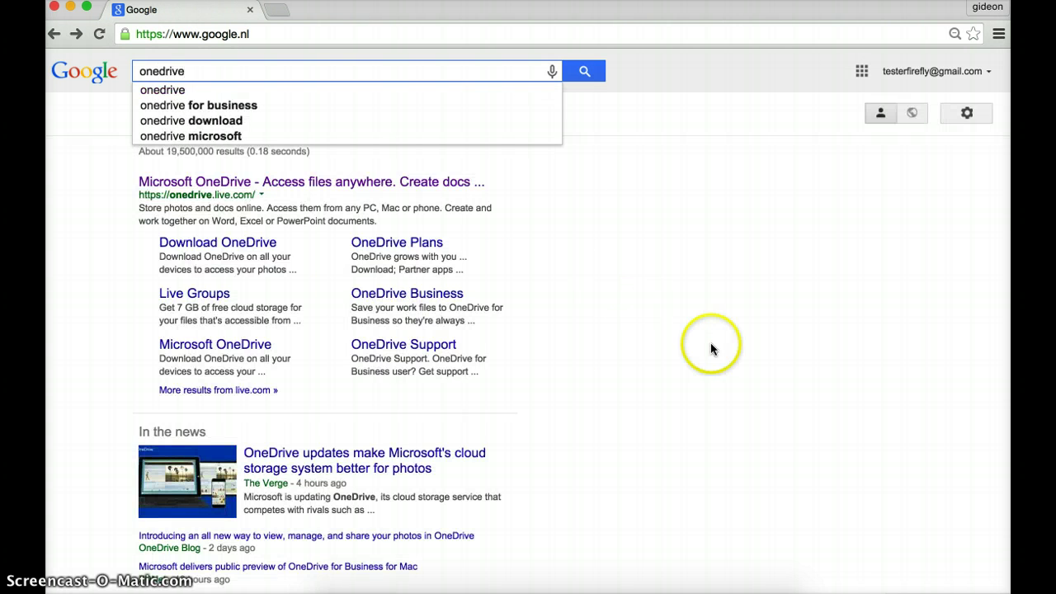
left_click(717, 311)
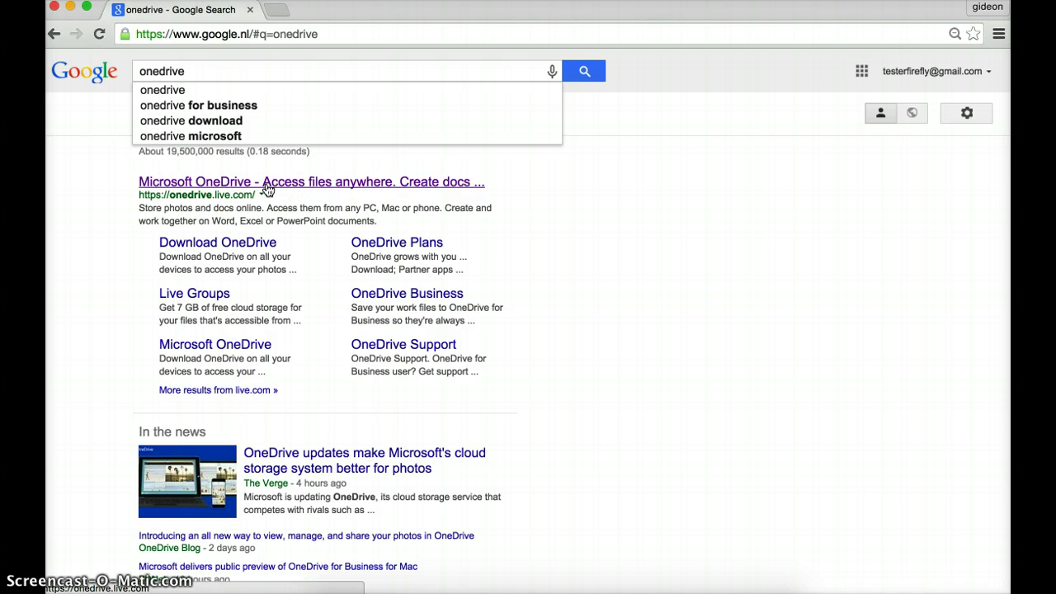
- Open the Microsoft OneDrive result, choose Sign up, then the free Personal plan
left_click(267, 183)
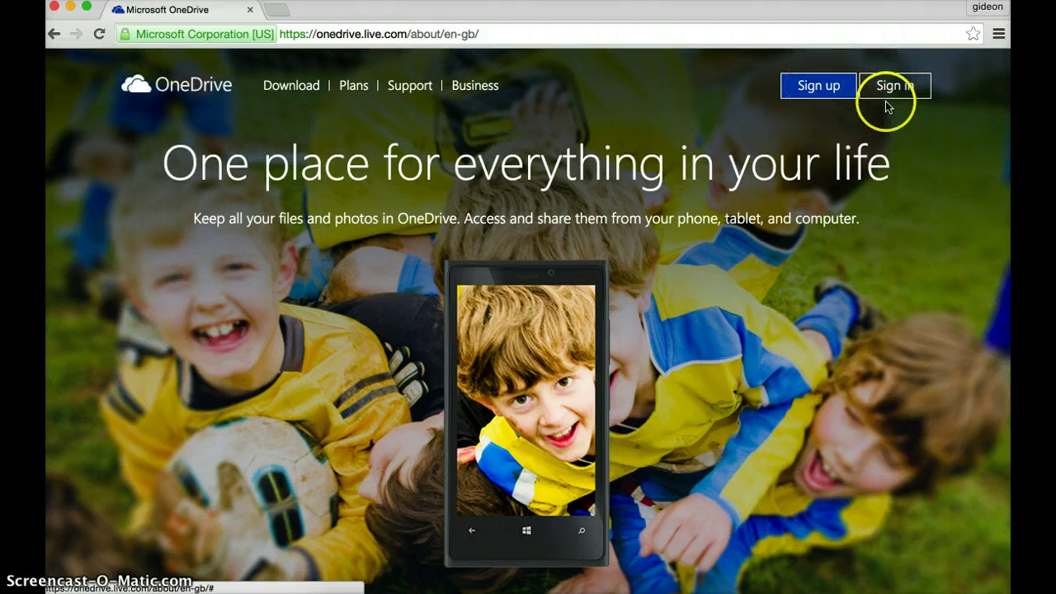
left_click(825, 94)
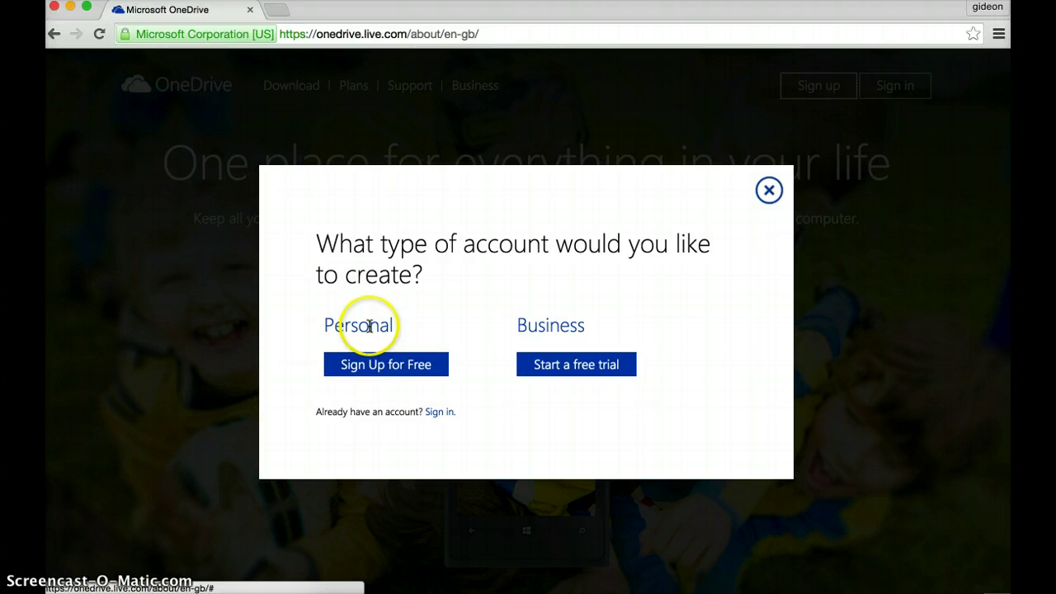
left_click(378, 373)
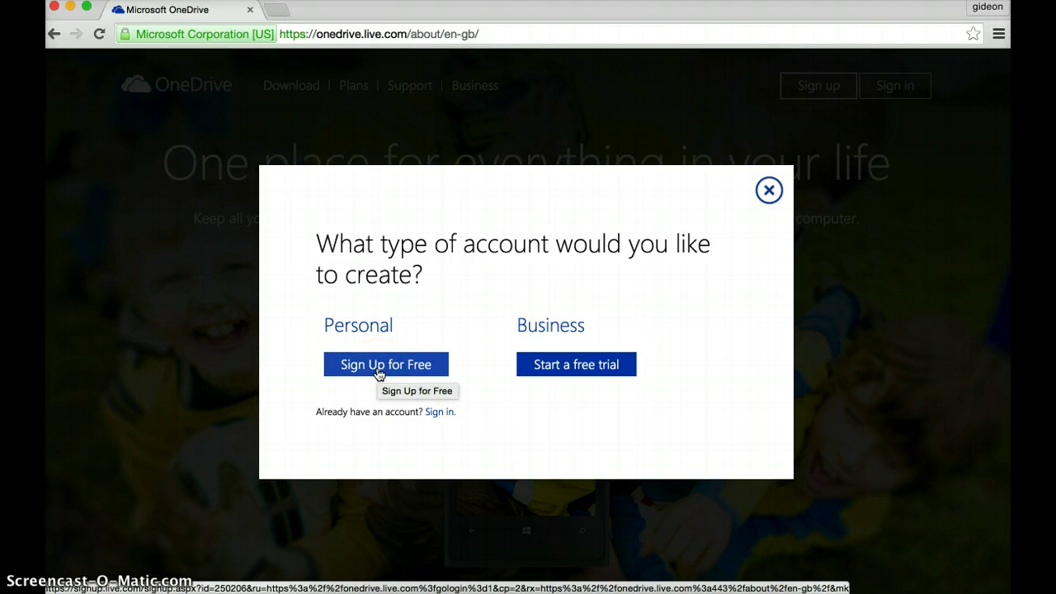
left_click(378, 373)
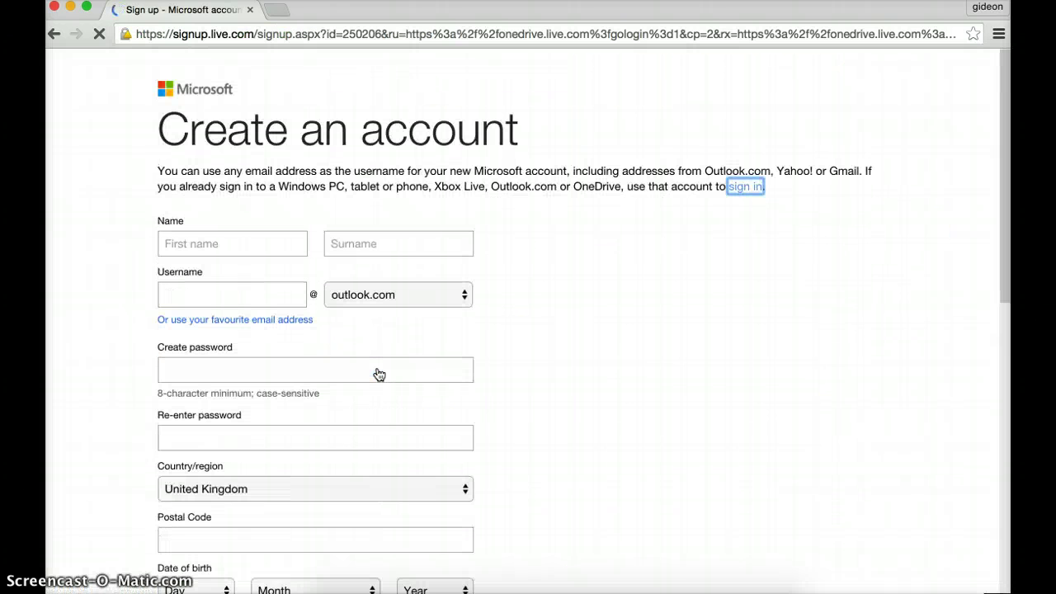
- Enter the user's first name and surname in the sign-up form
left_click(426, 363)
left_click(669, 317)
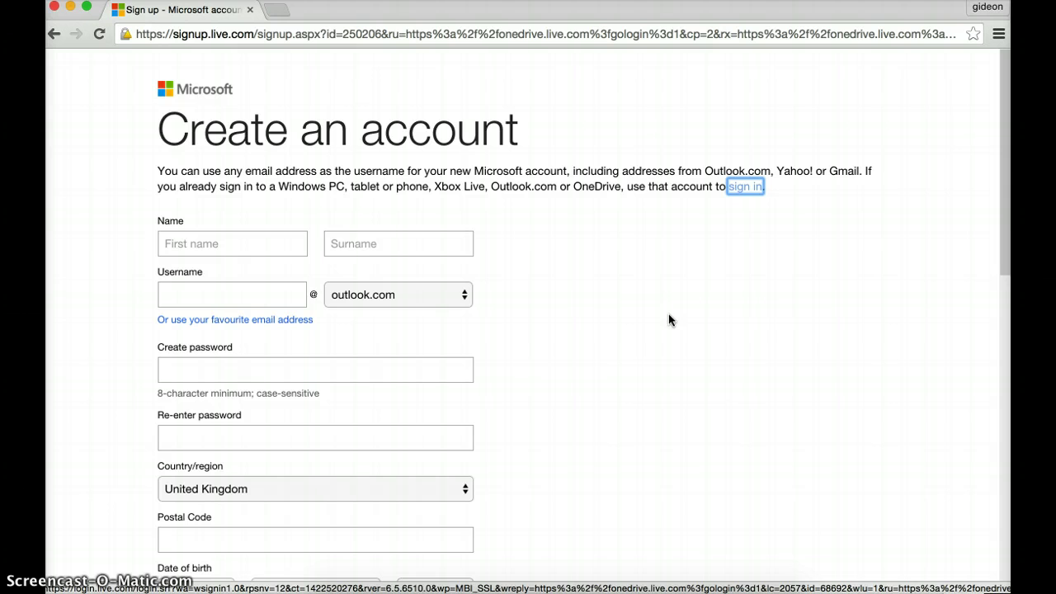
left_click(281, 242)
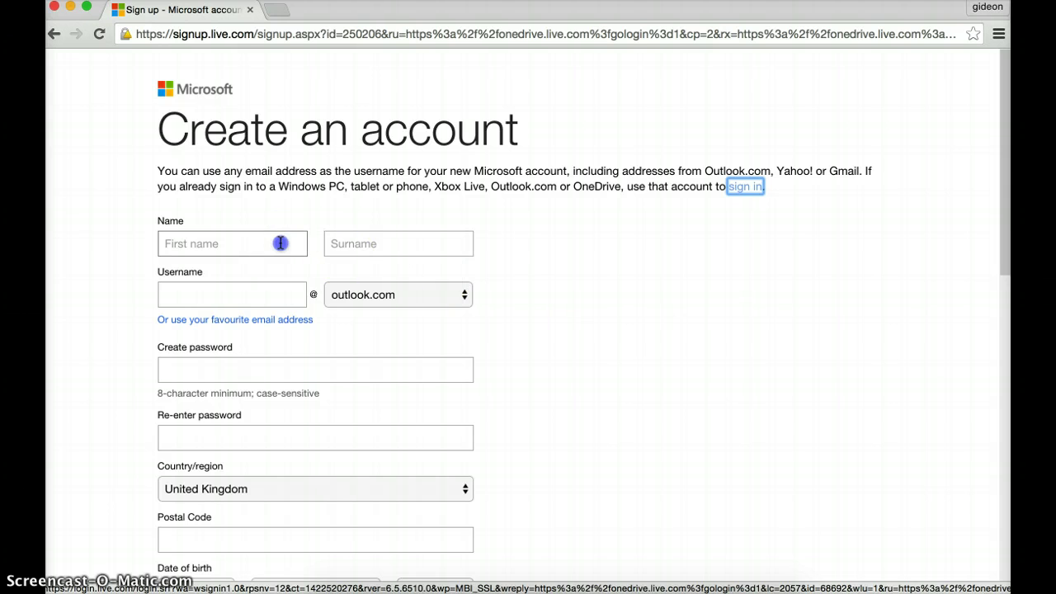
type("Firefly")
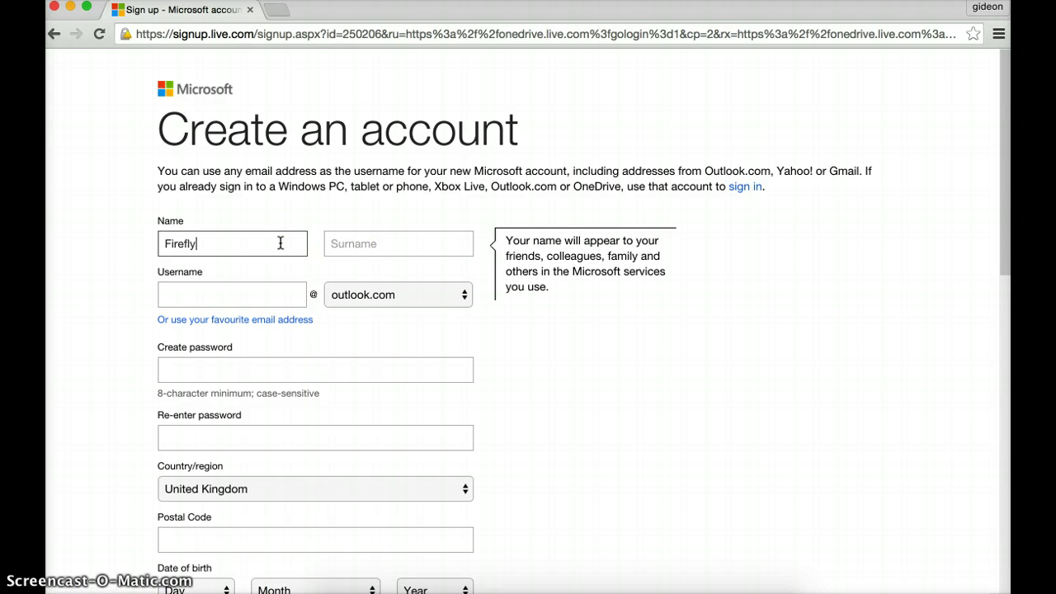
key("Tab")
type("Te")
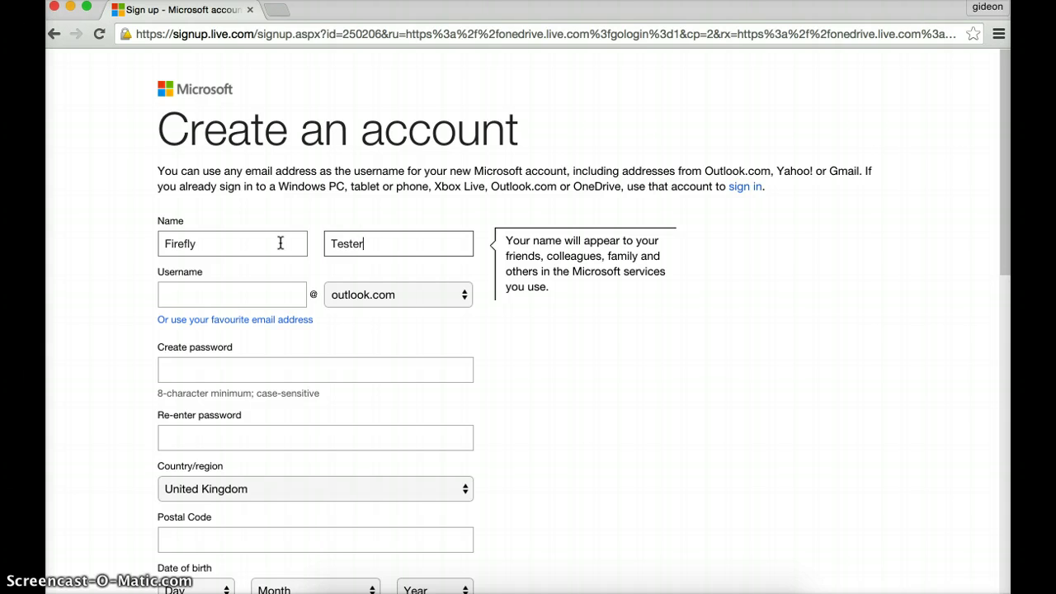
left_click(248, 291)
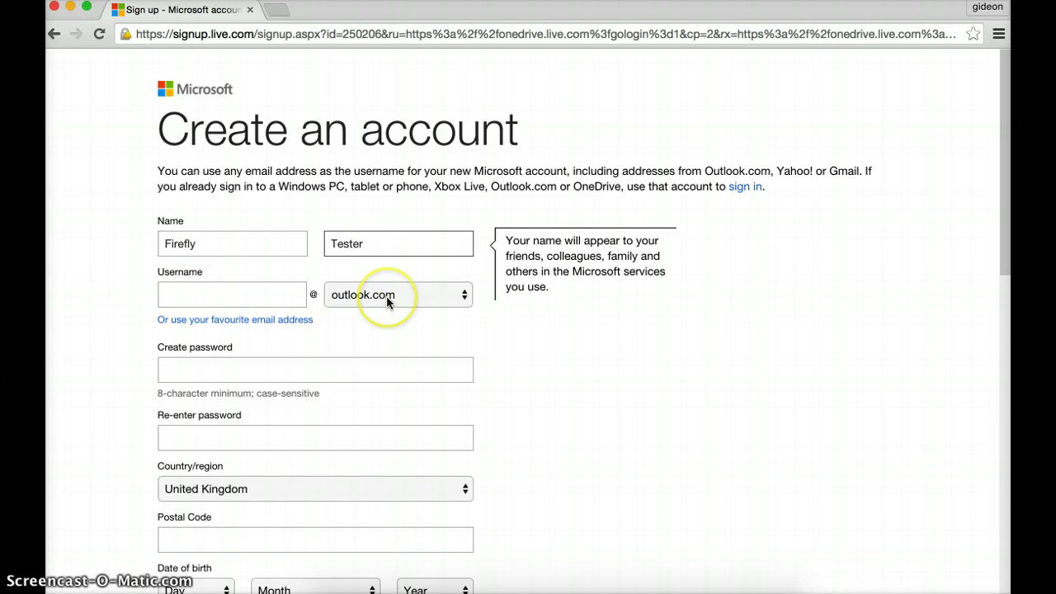
- Use an existing Gmail address as the username, then enter and confirm the password
left_click(241, 322)
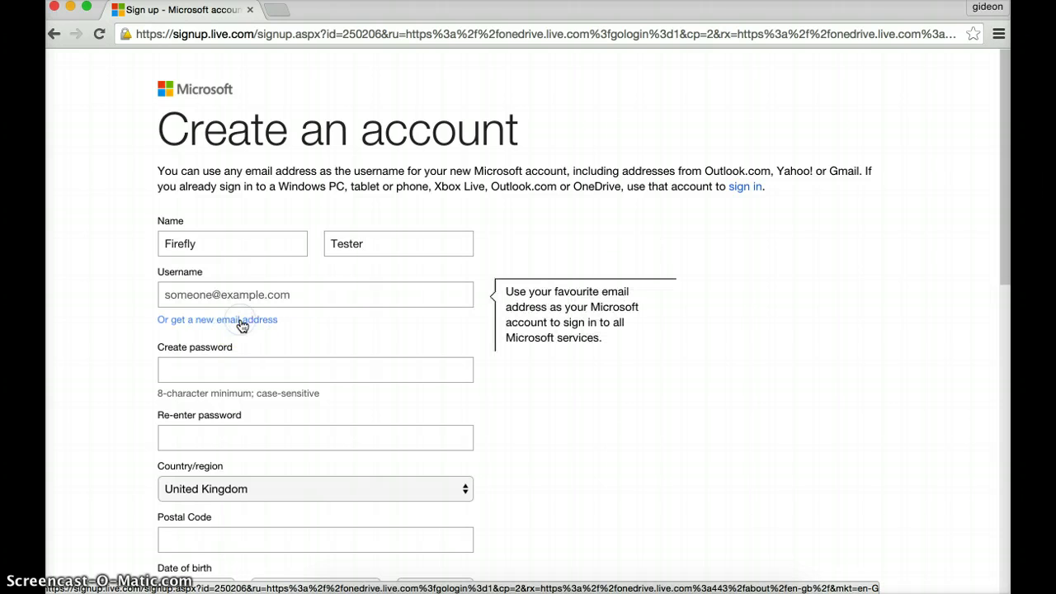
left_click(305, 291)
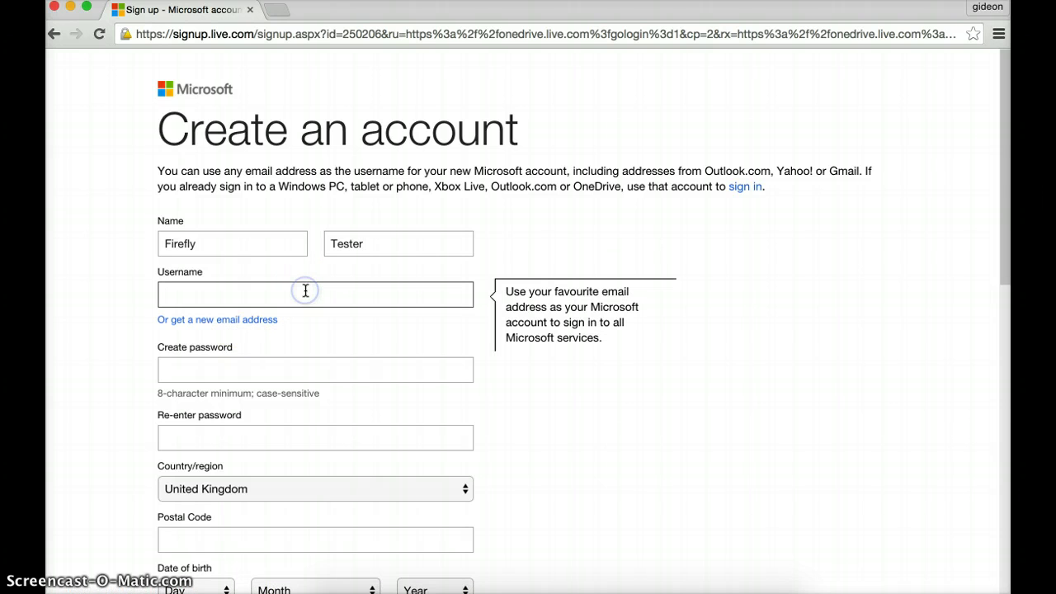
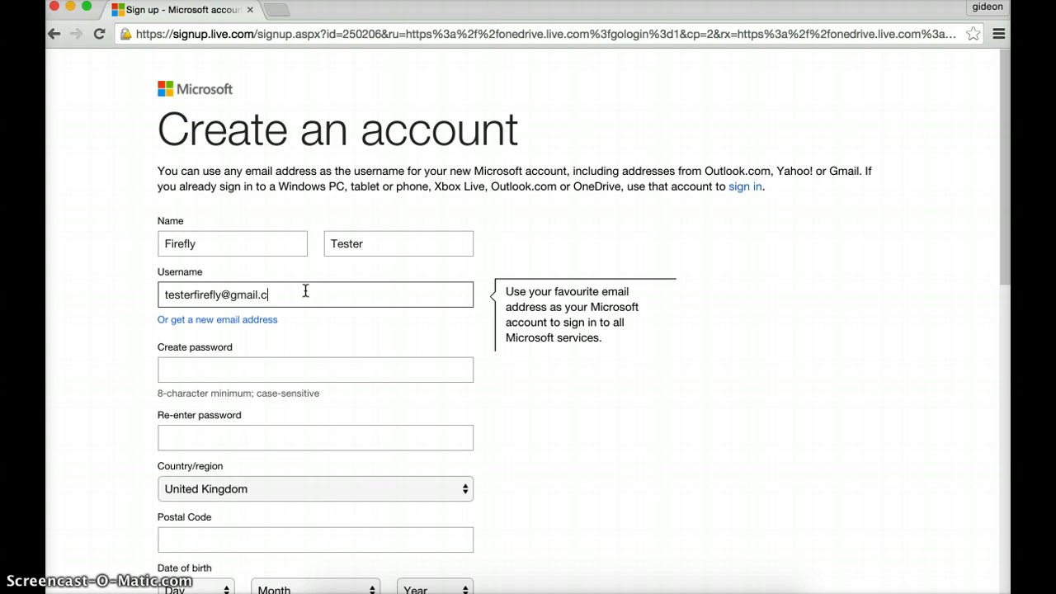
left_click(283, 370)
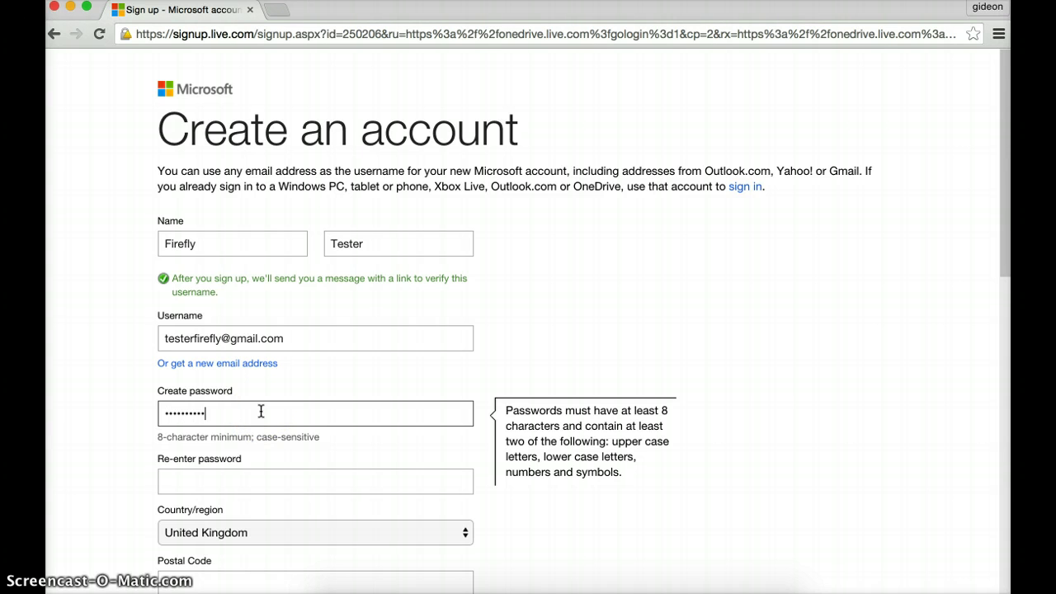
left_click(269, 483)
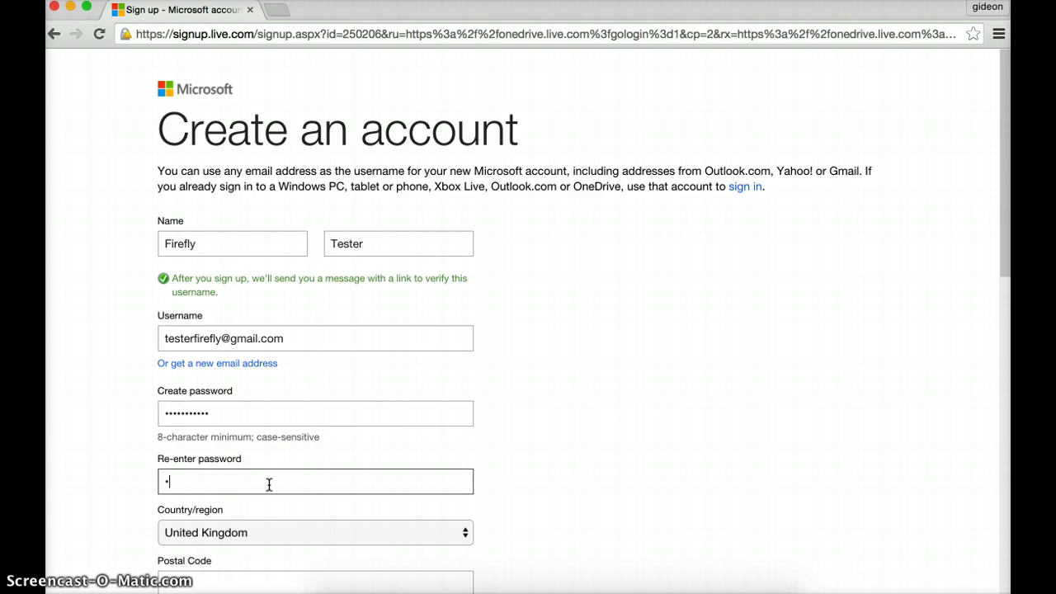
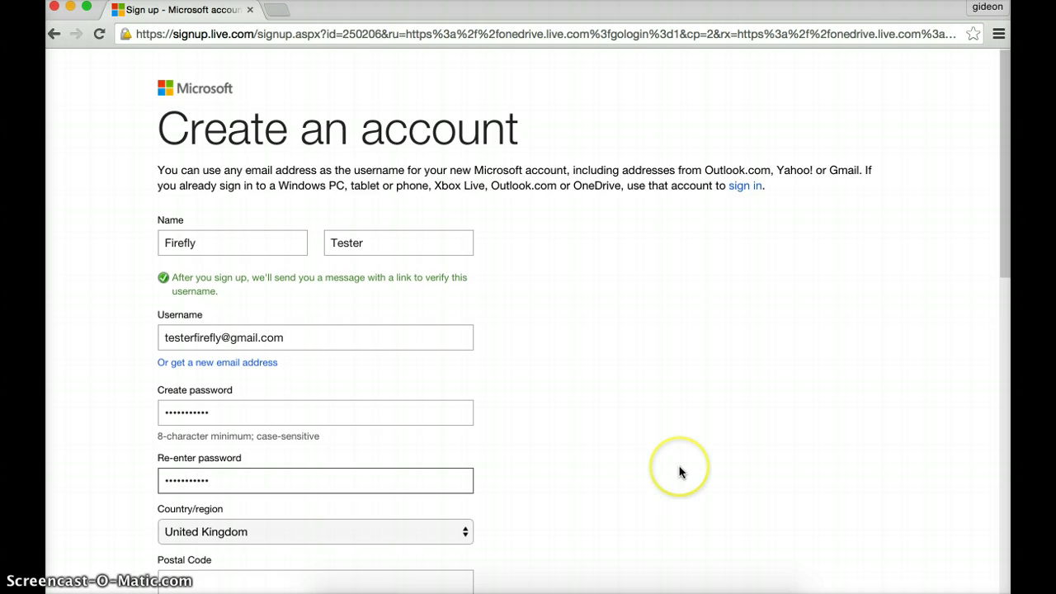
- Set the country/region to Netherlands and fill in the postal code
scroll(679, 471, "down", 3)
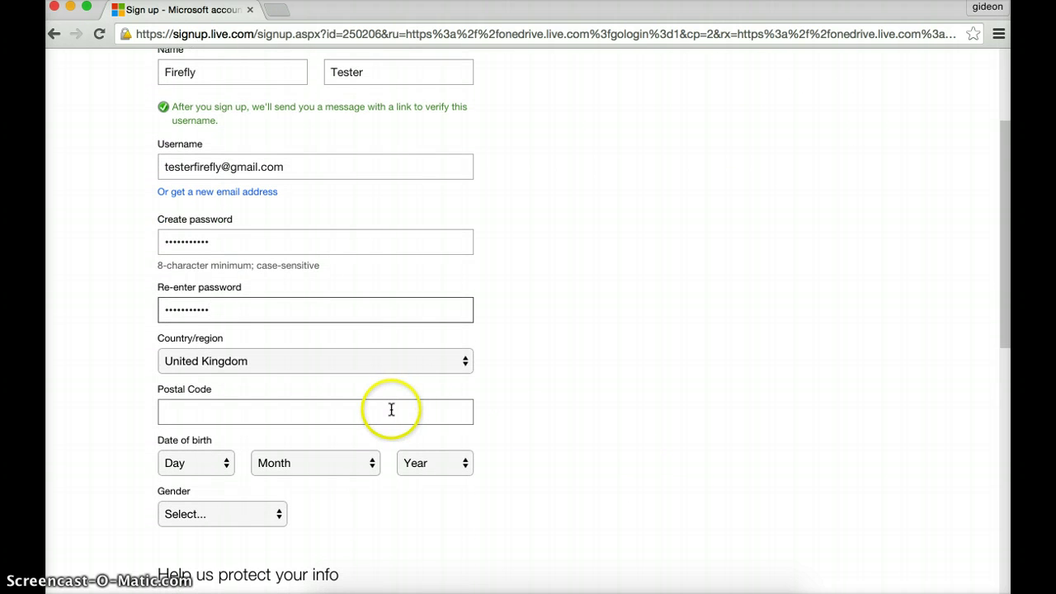
left_click(392, 410)
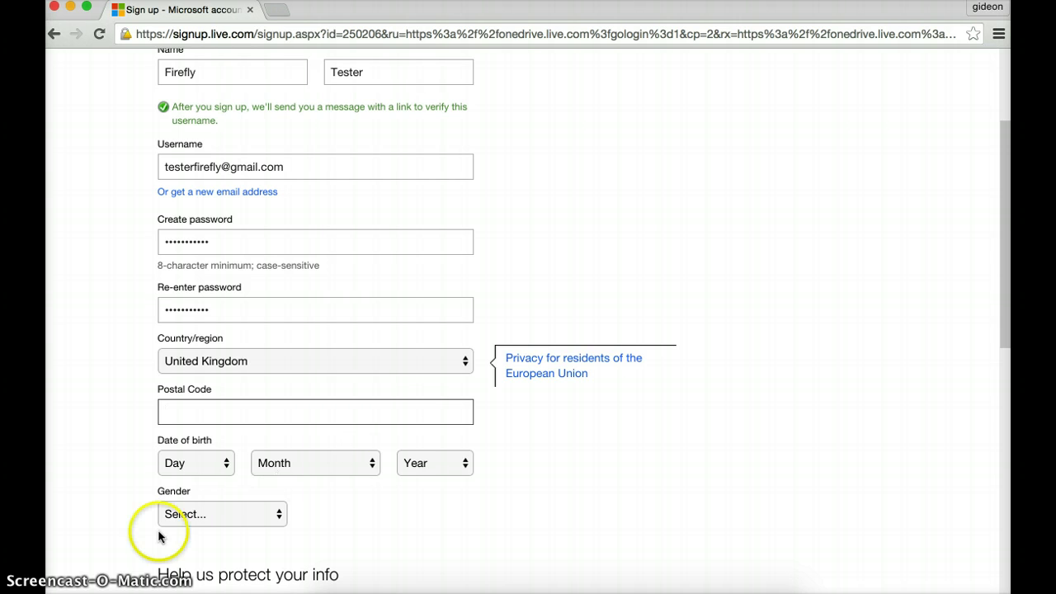
left_click(248, 420)
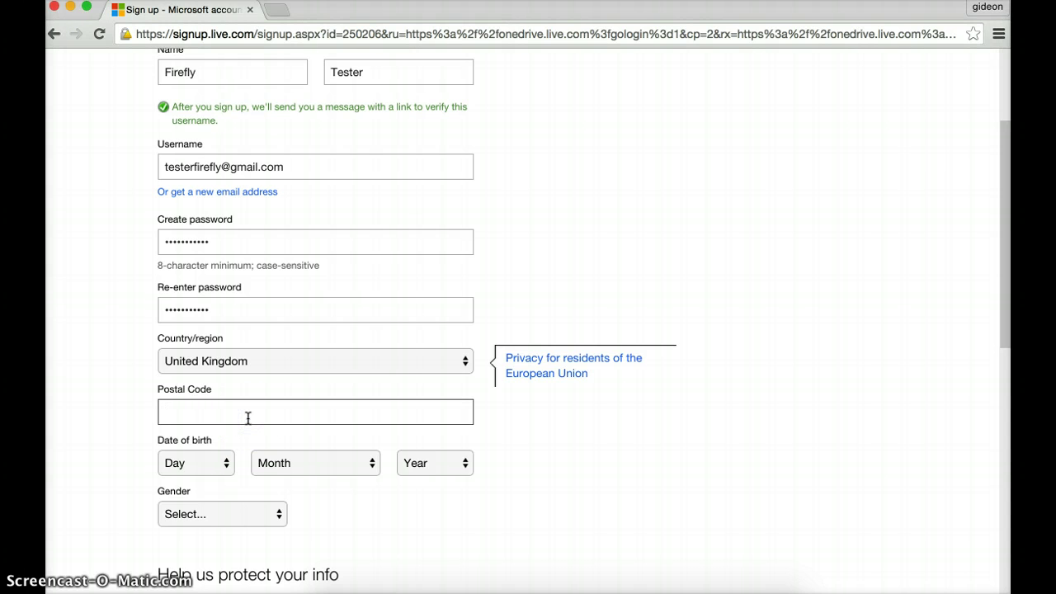
left_click(462, 361)
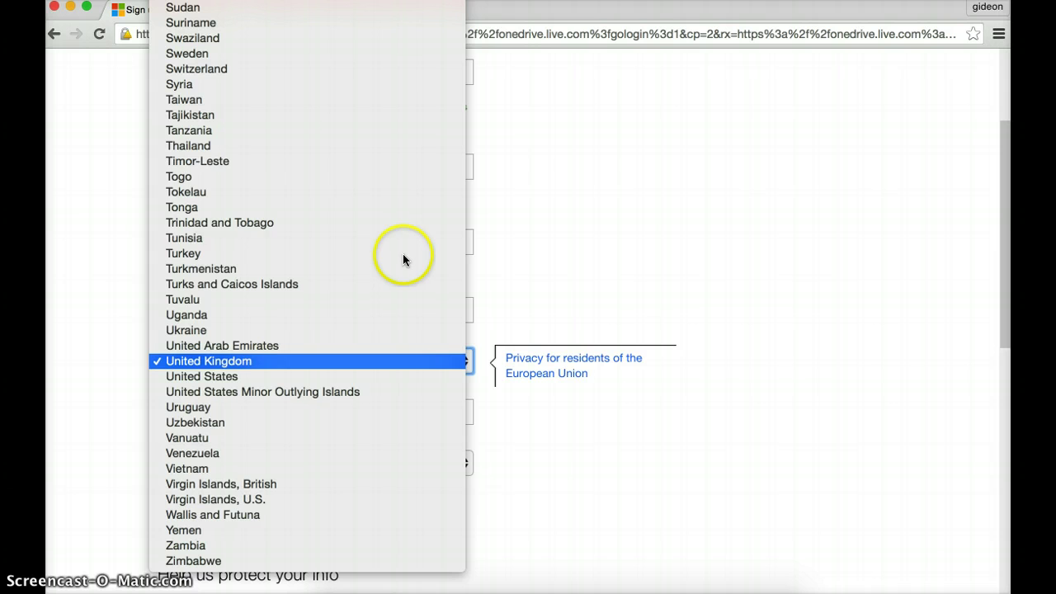
scroll(382, 177, "up", 10)
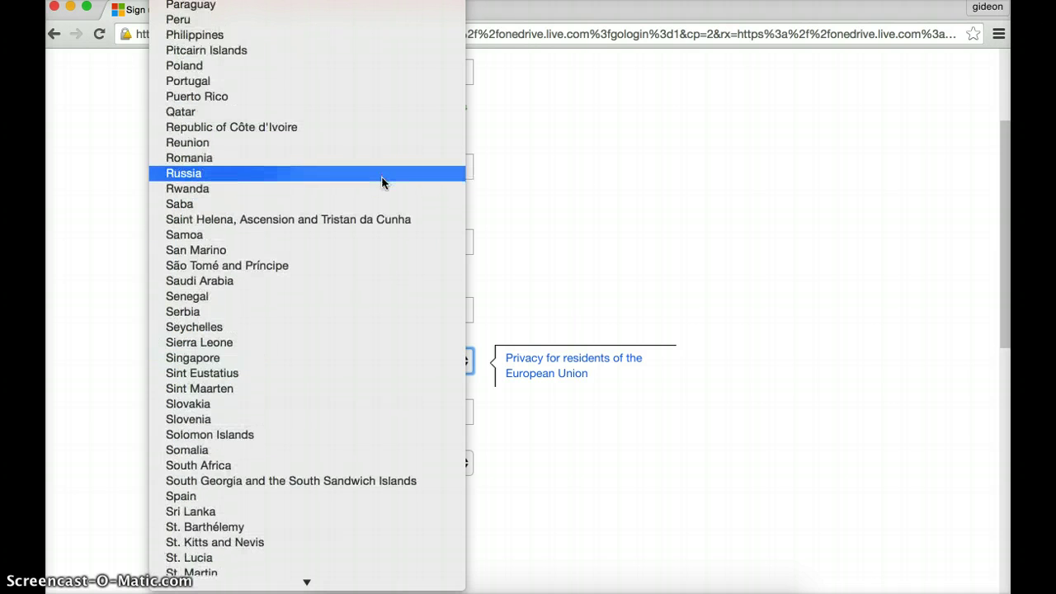
scroll(382, 181, "up", 15)
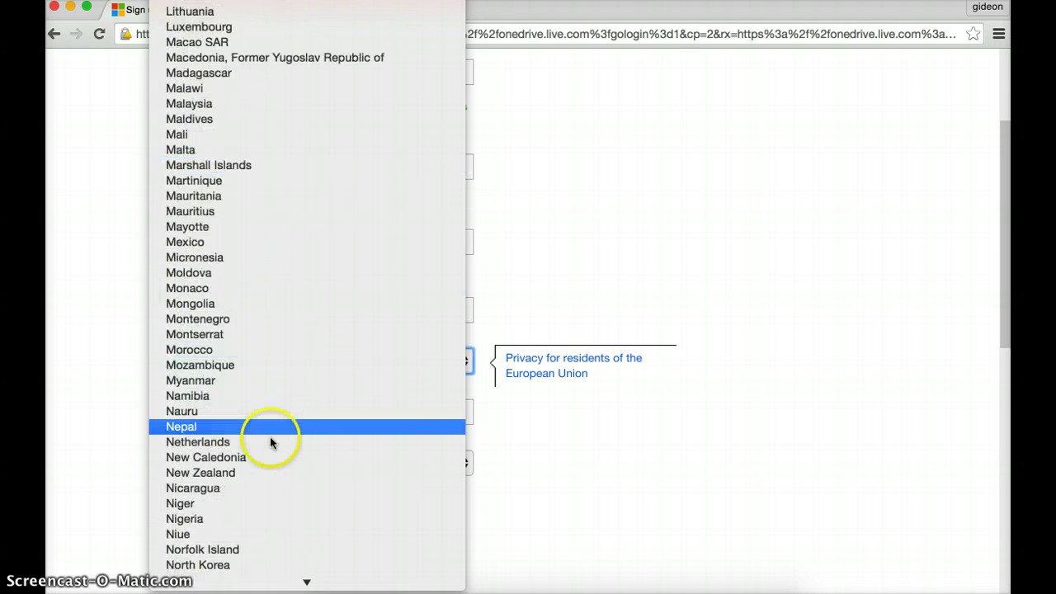
left_click(264, 445)
left_click(271, 415)
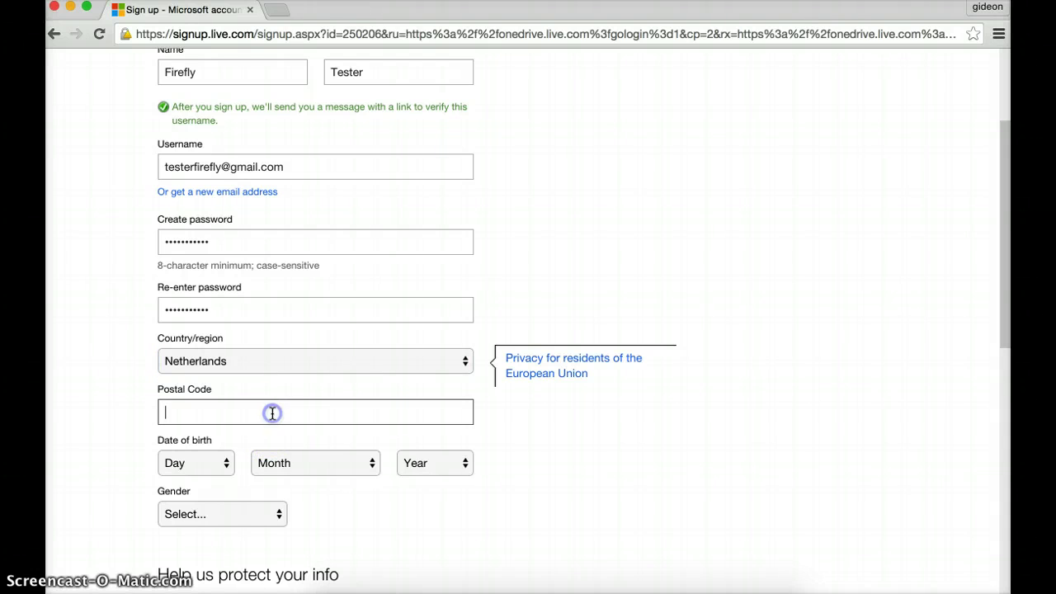
type("2252BG")
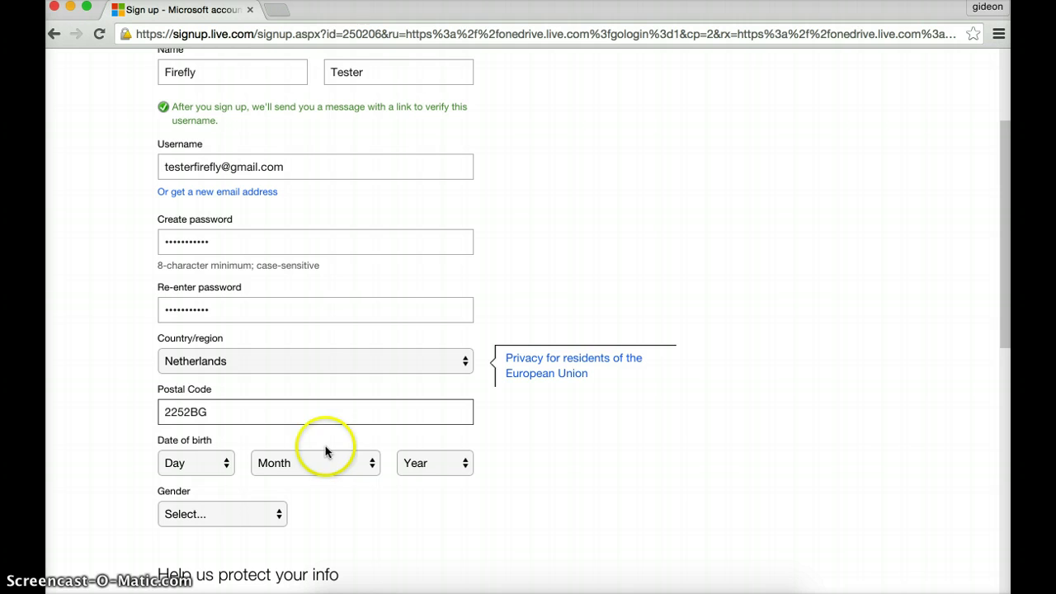
- Set the date of birth to 3 March 1988
left_click(221, 467)
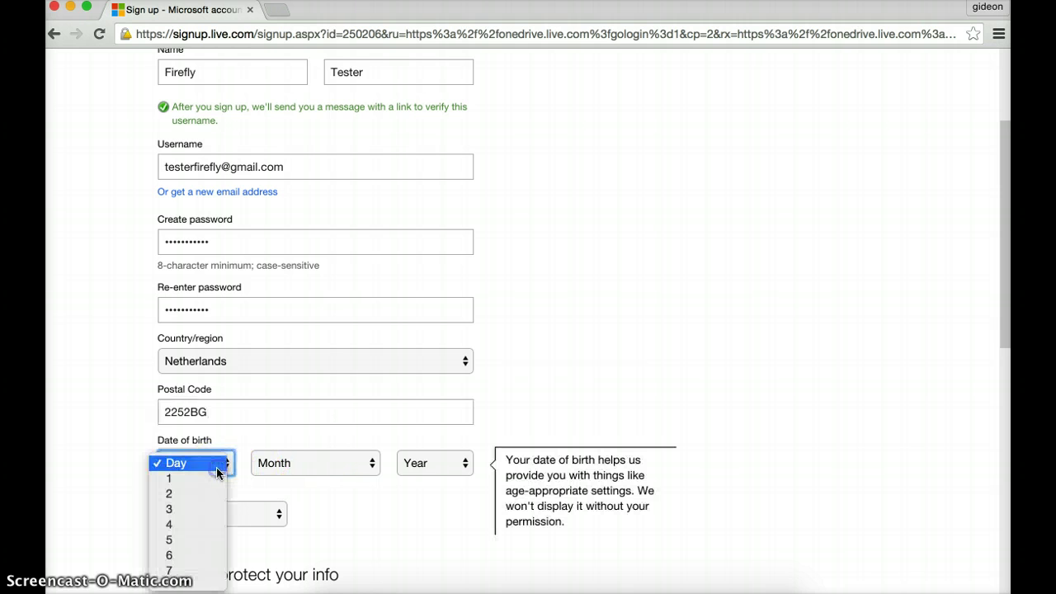
left_click(195, 508)
left_click(348, 476)
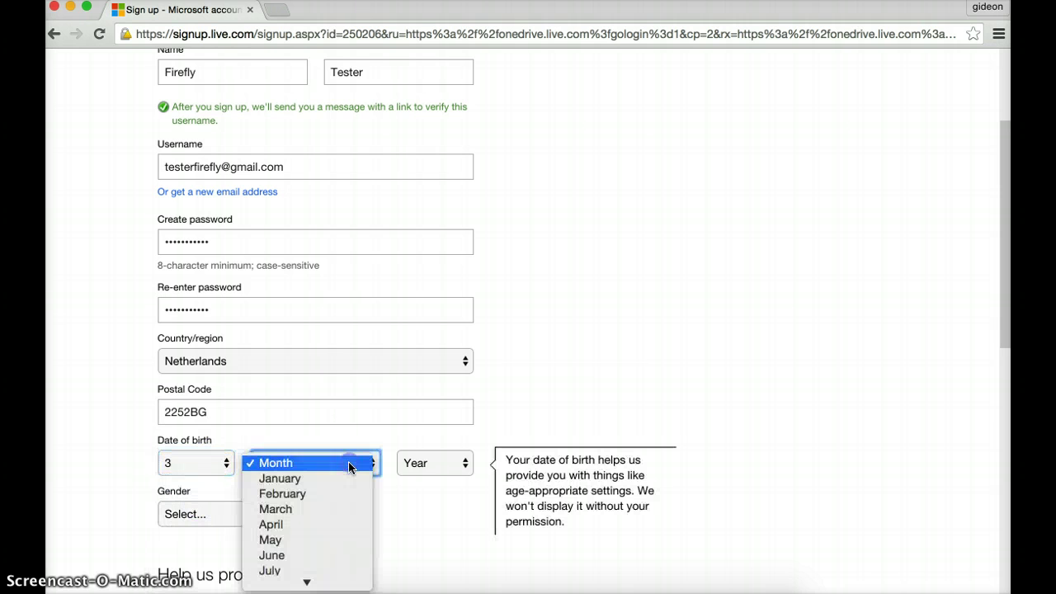
left_click(317, 507)
left_click(435, 467)
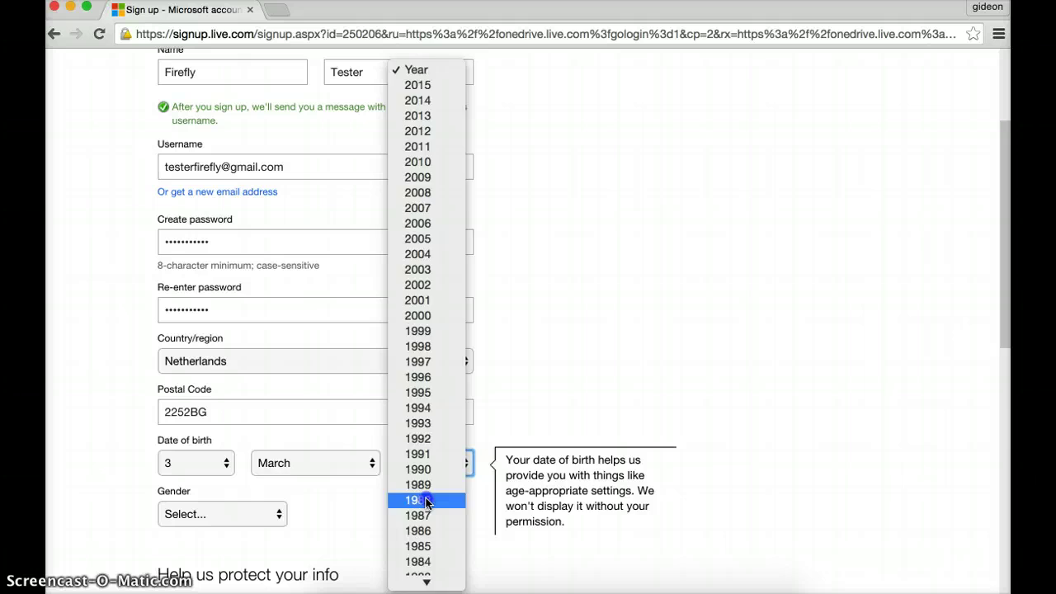
left_click(428, 500)
scroll(589, 361, "down", 5)
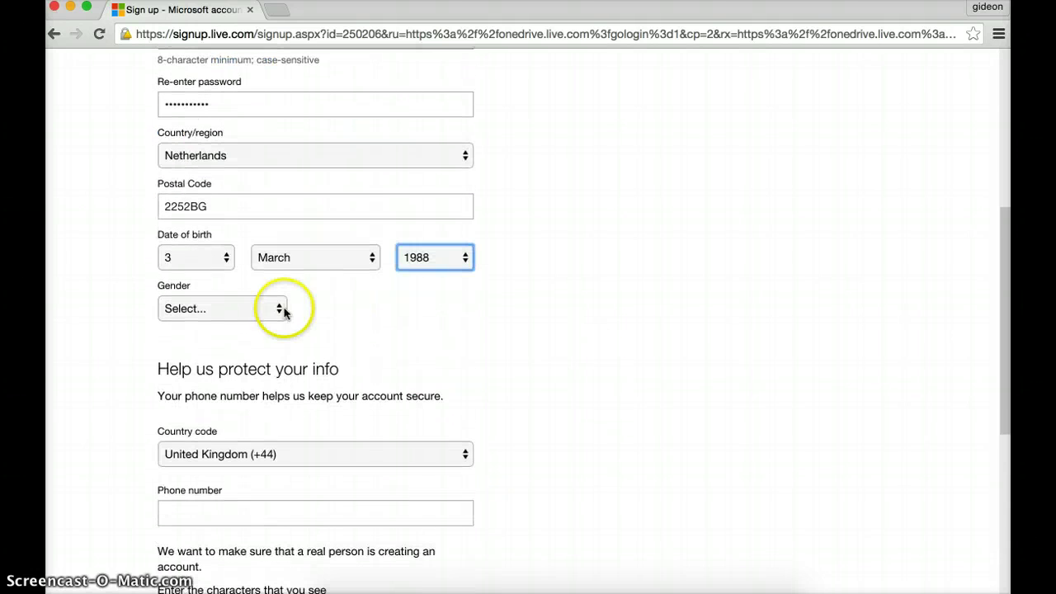
- Set gender to Male, fill in the captcha characters and submit with Create account
left_click(279, 309)
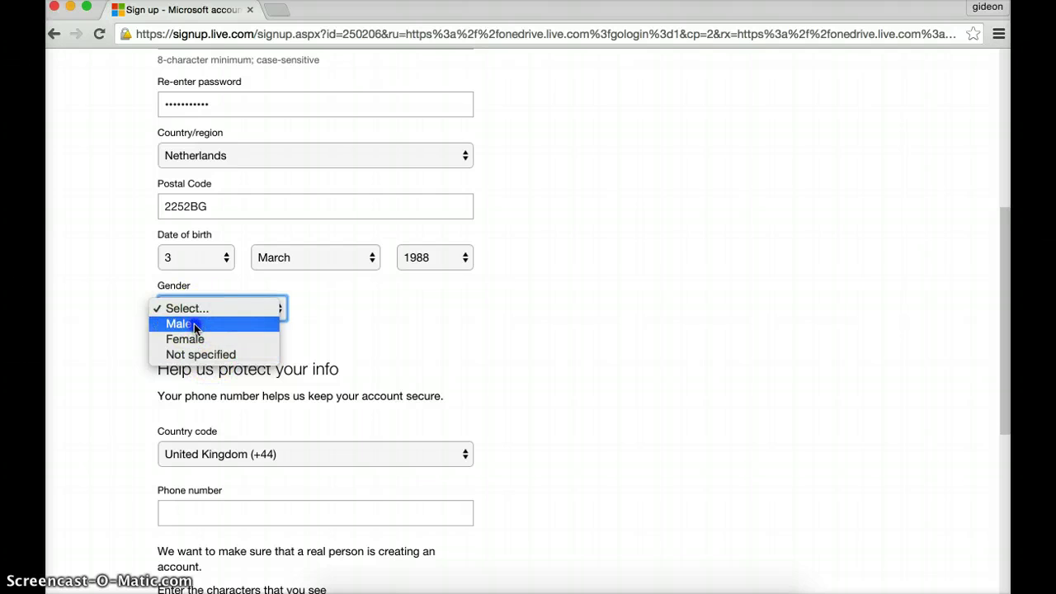
left_click(194, 324)
scroll(495, 373, "down", 3)
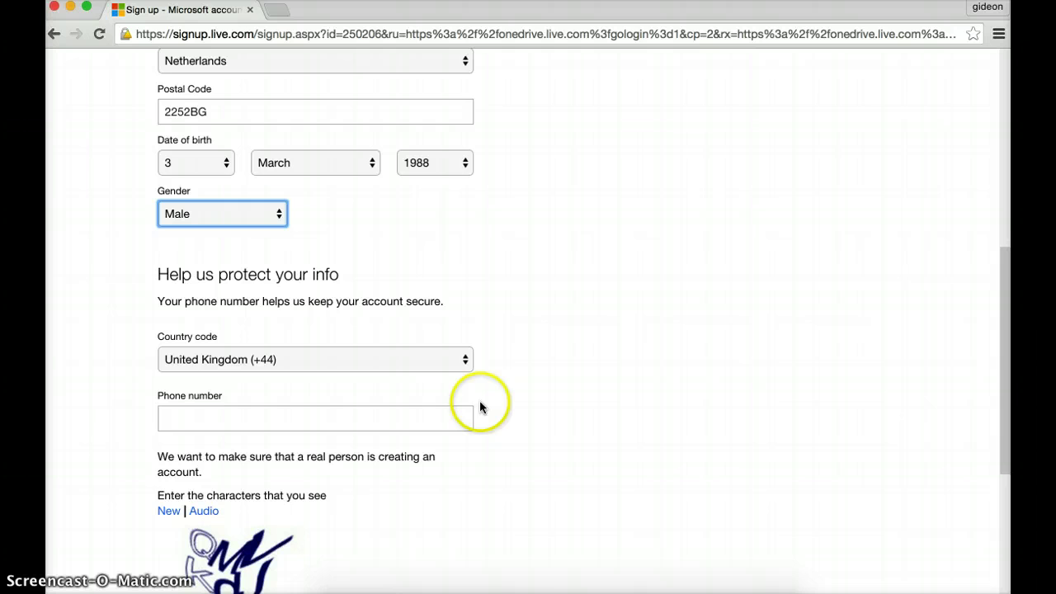
scroll(550, 359, "down", 3)
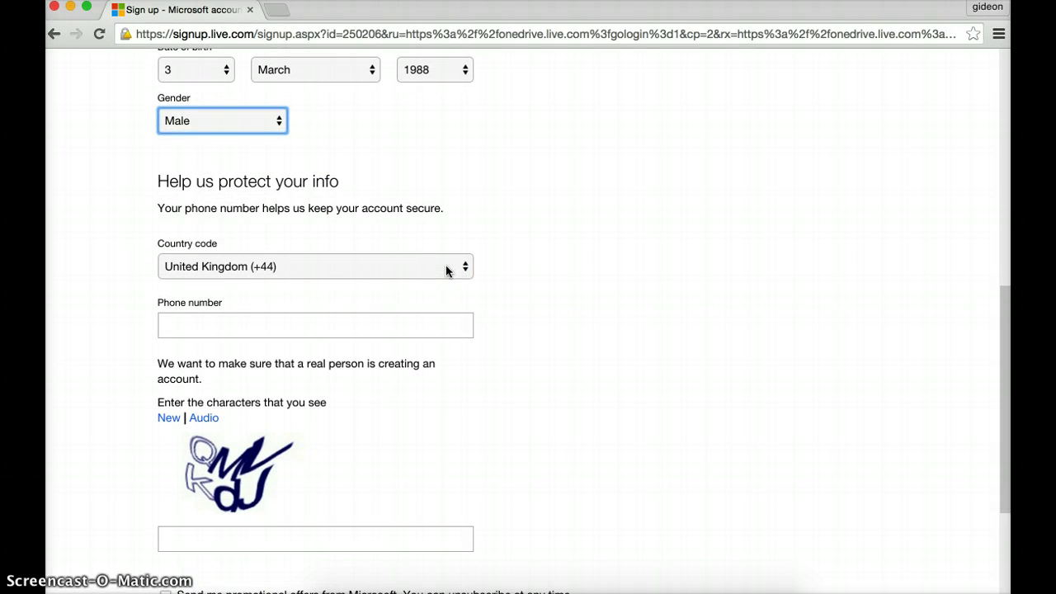
left_click(523, 289)
scroll(536, 295, "down", 4)
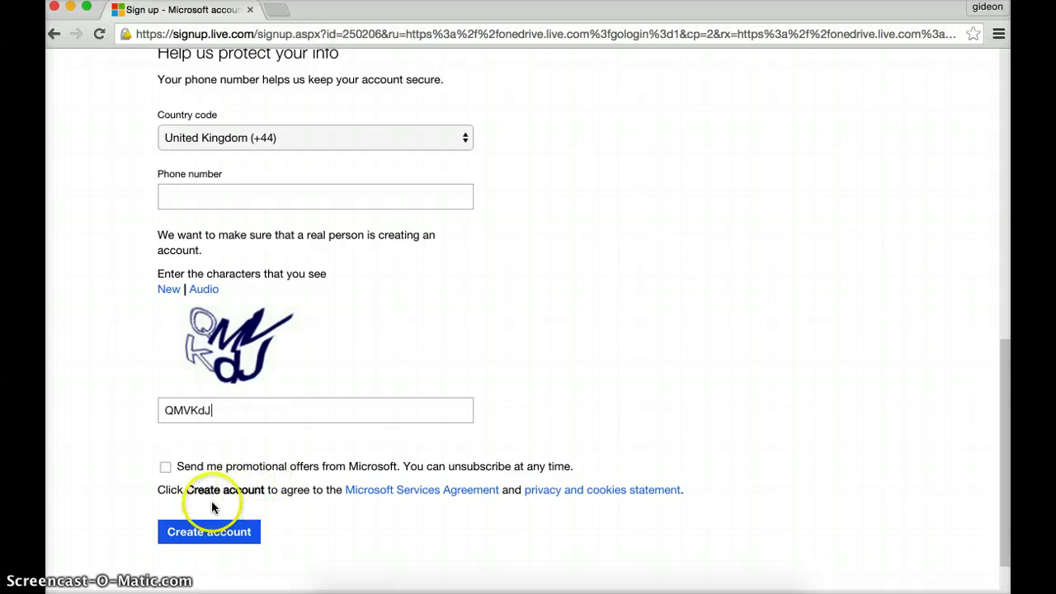
left_click(219, 533)
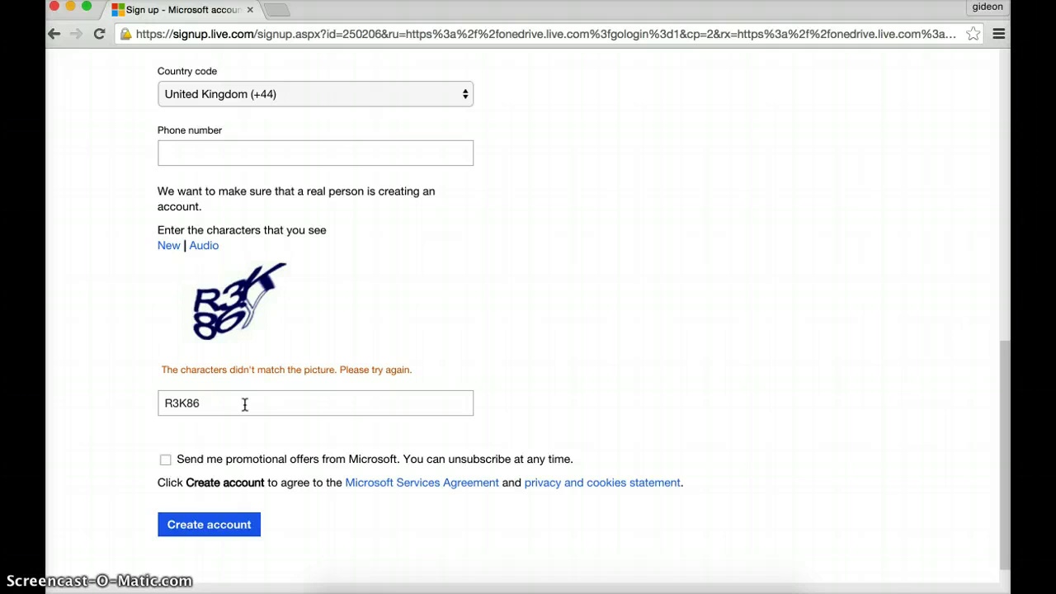
- Retype the new captcha characters and resubmit with Create account
type("Y")
left_click(215, 522)
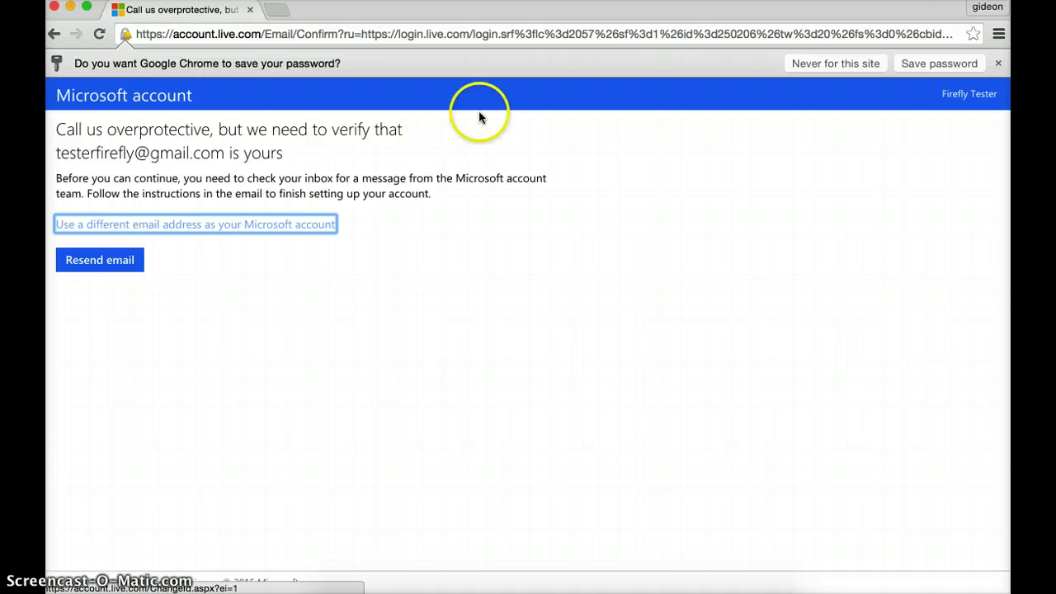
- In a new tab, open Microsoft's 'Verify your email address' message in Gmail to verify the address
left_click(279, 11)
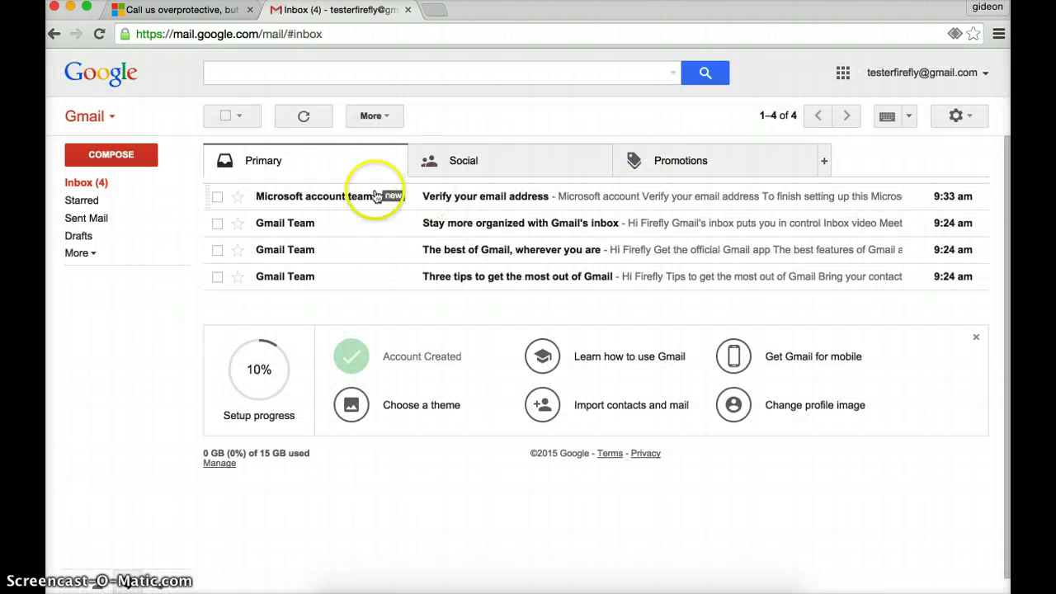
left_click(470, 206)
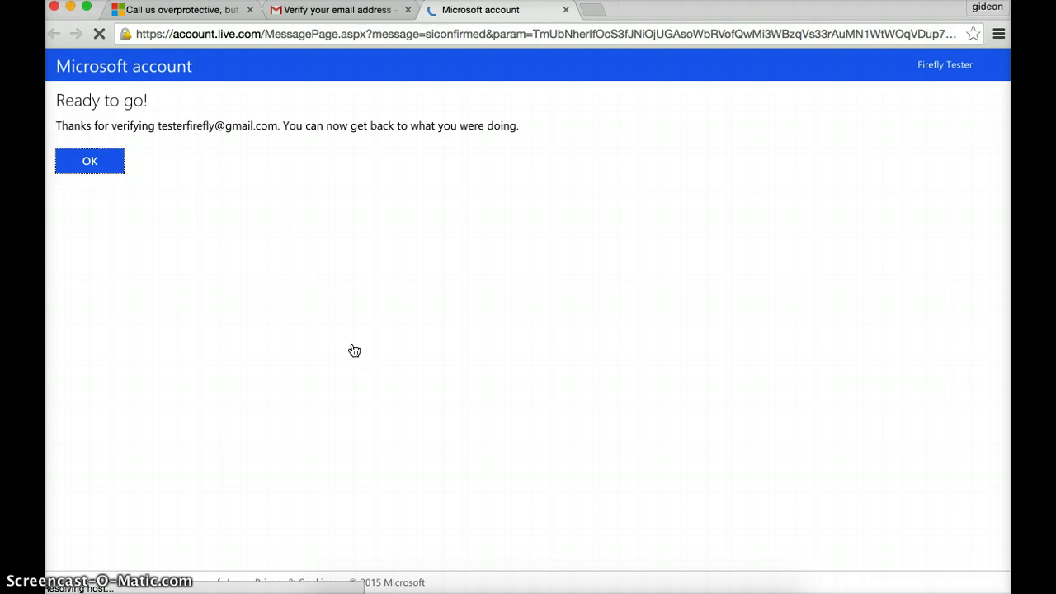
- Confirm the Ready to go! page with OK and continue to the OneDrive Files page
left_click(95, 164)
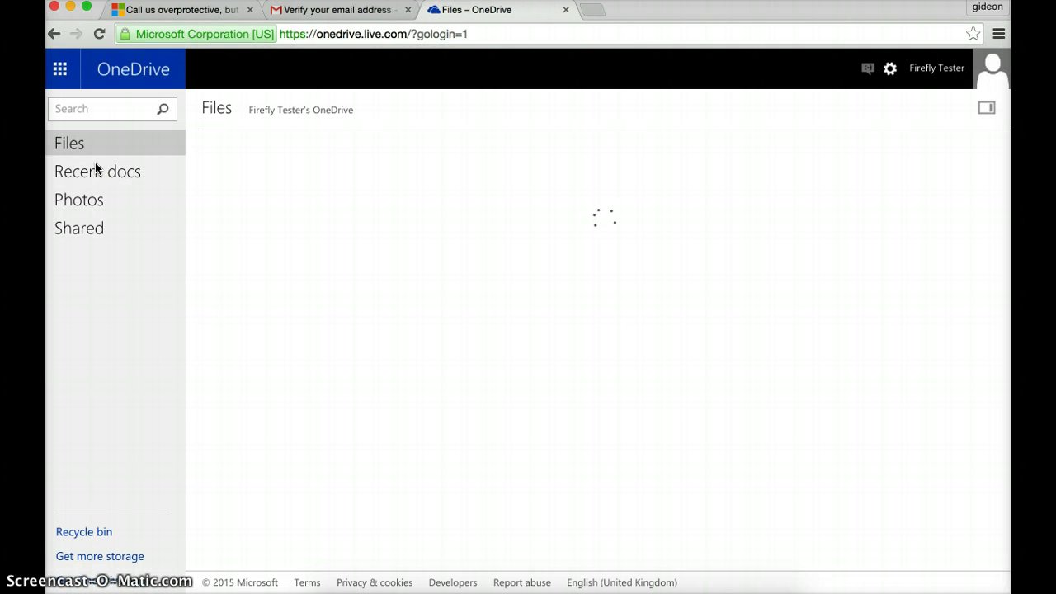
left_click(332, 201)
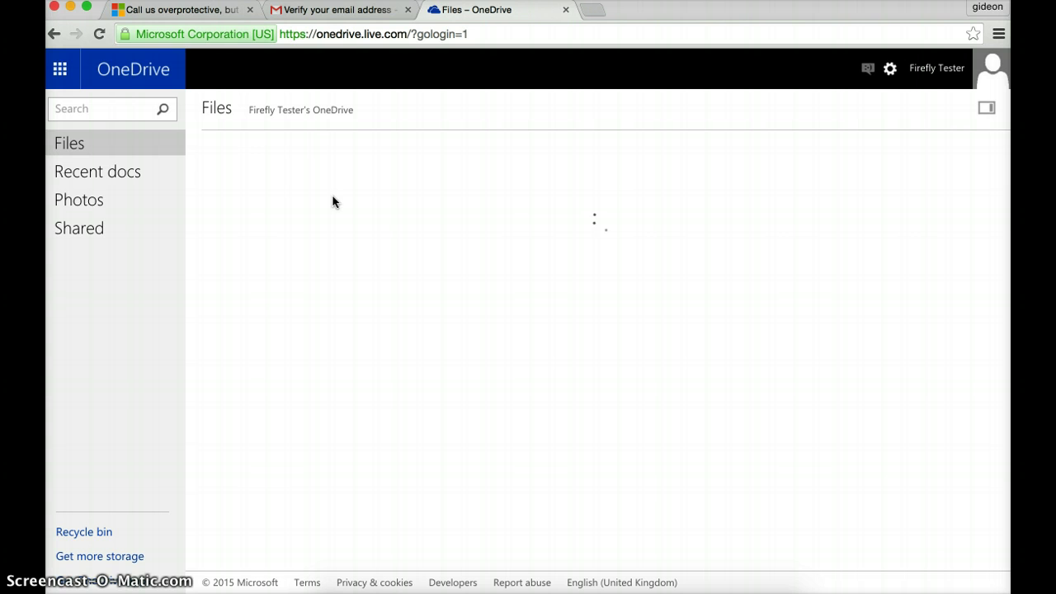